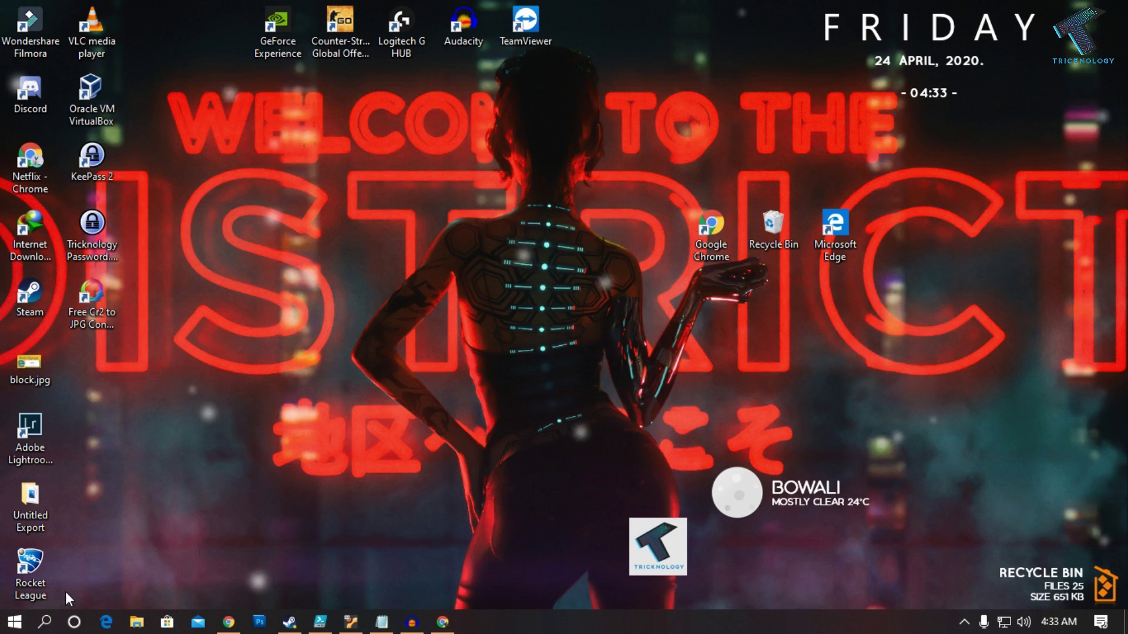
Launch Command Prompt as administrator from a Start search for cmd, approving the UAC prompt
click(15, 623)
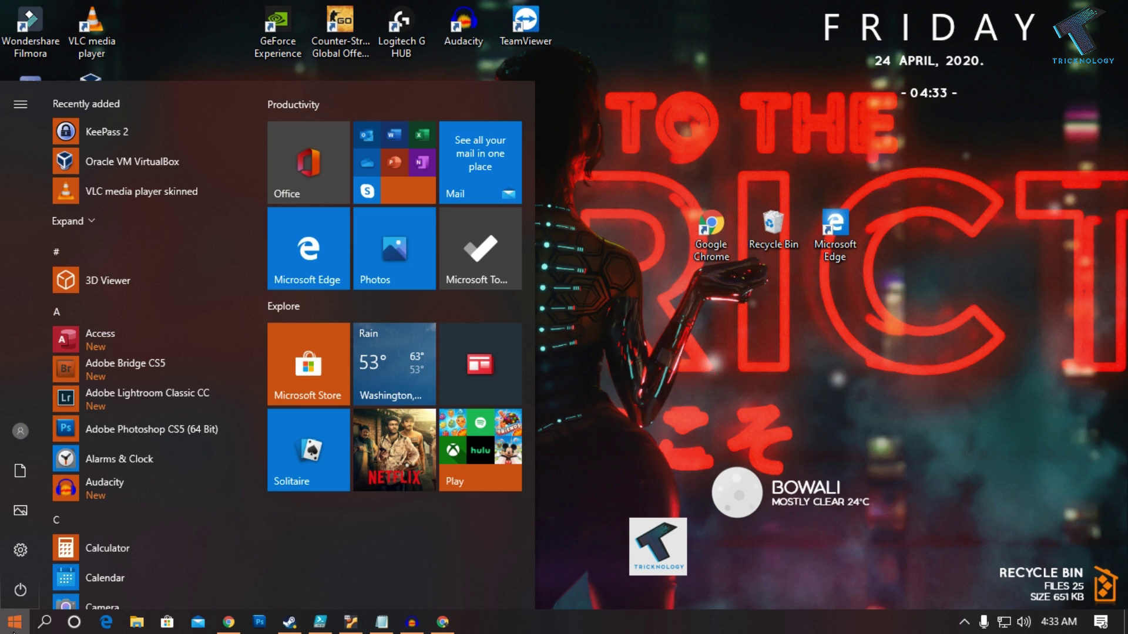
text(cm)
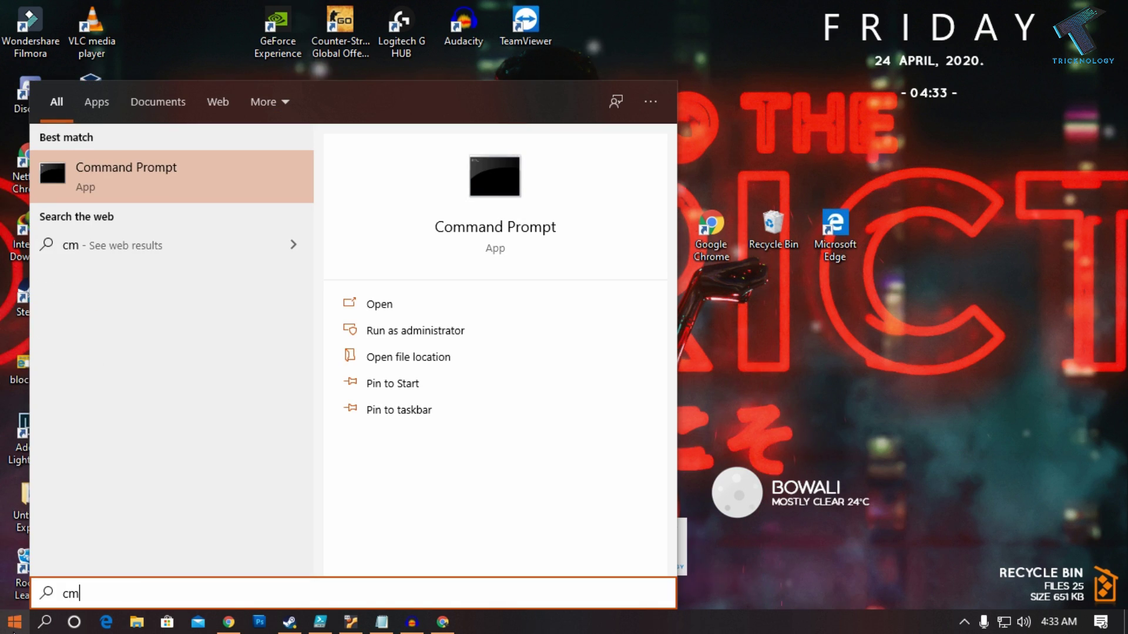
text(d)
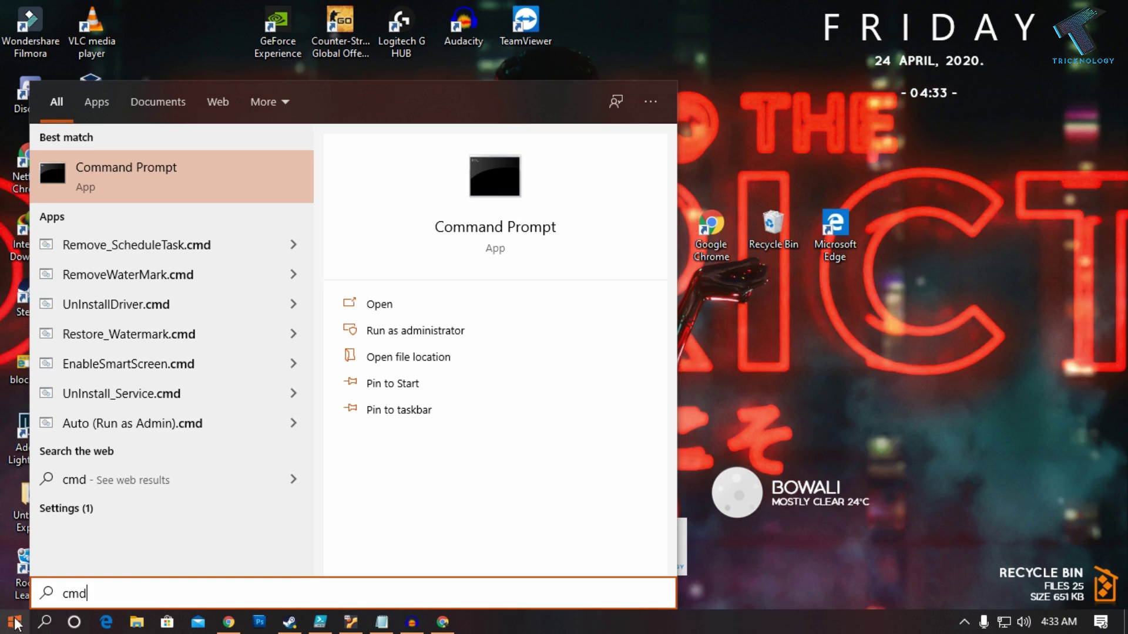
right_click(112, 168)
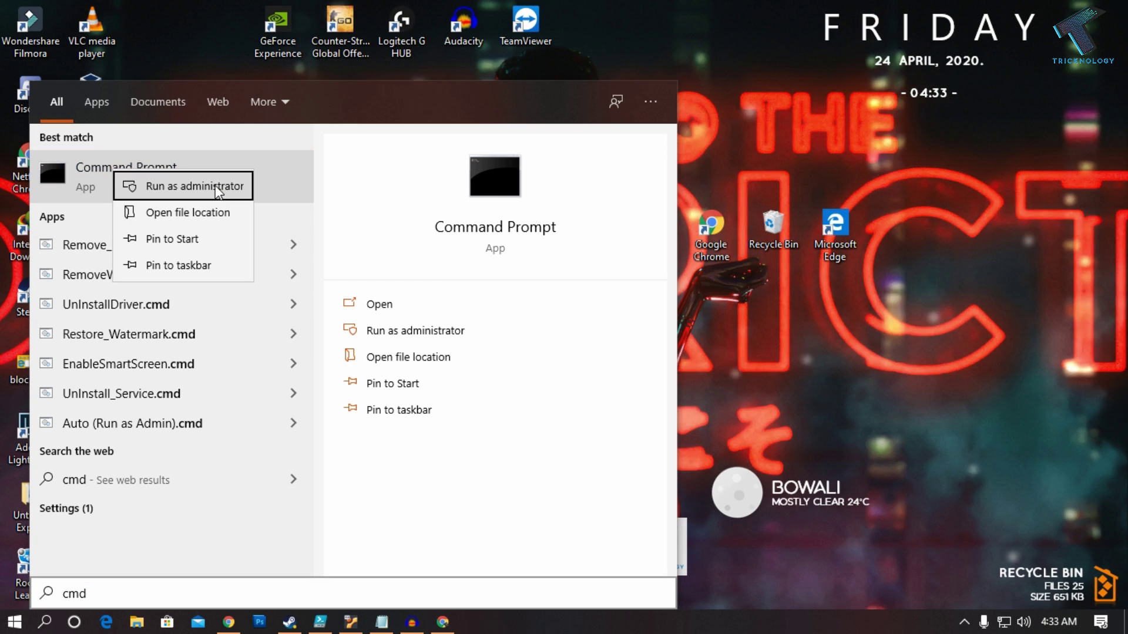
click(195, 186)
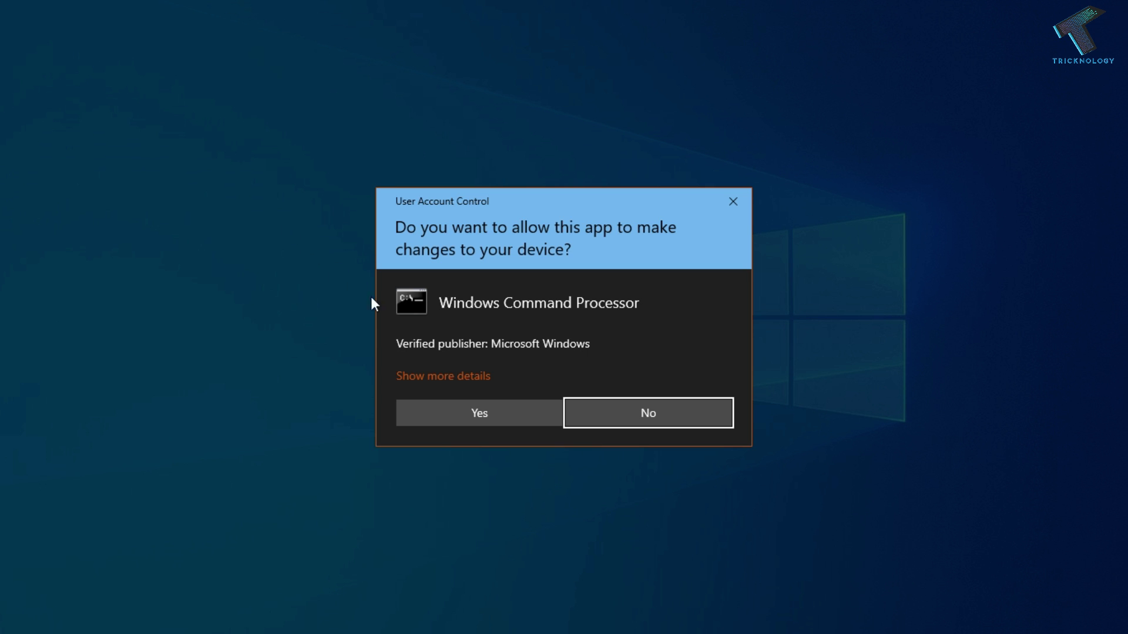
click(483, 421)
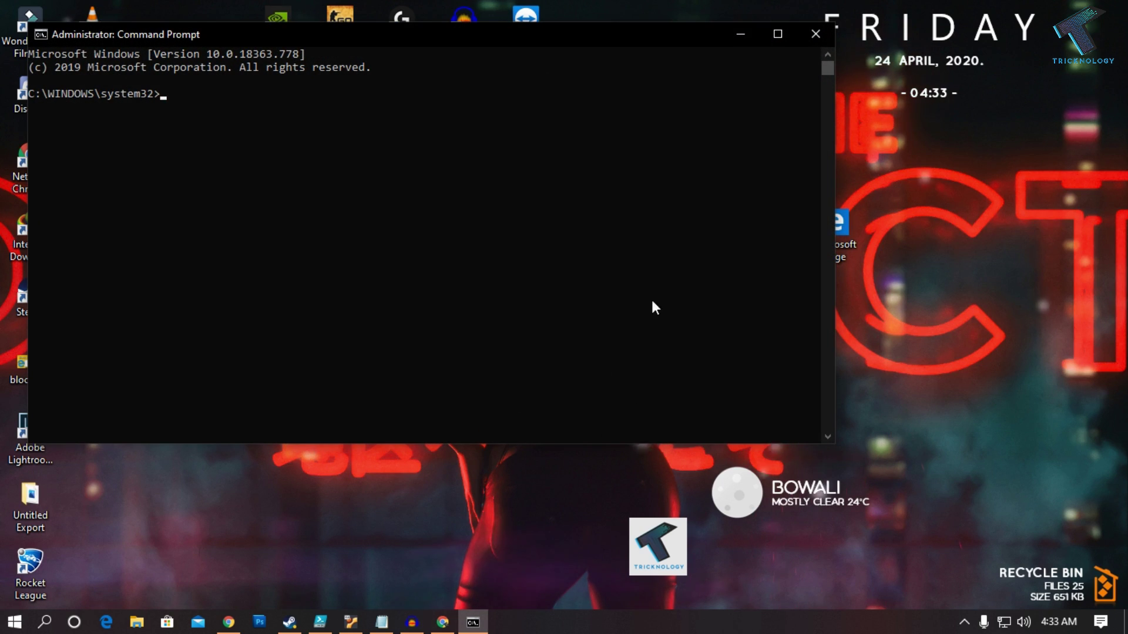
Drag the administrator Command Prompt window down and to the right
mouse_move(339, 34)
mouse_down()
mouse_move(535, 123)
mouse_move(466, 151)
mouse_up()
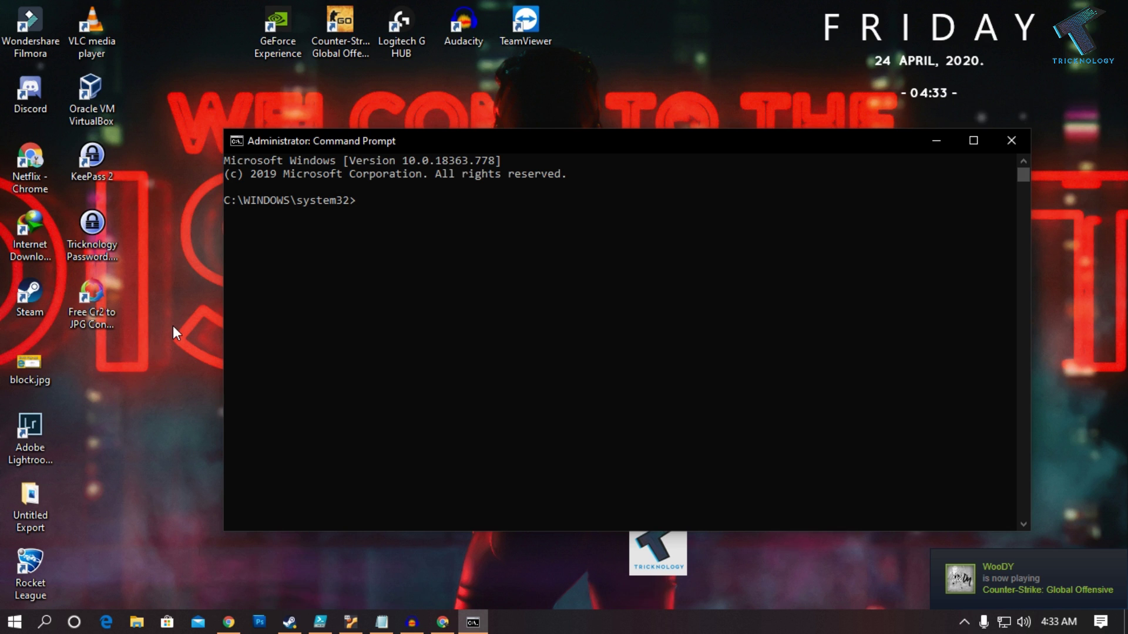
key(super+r)
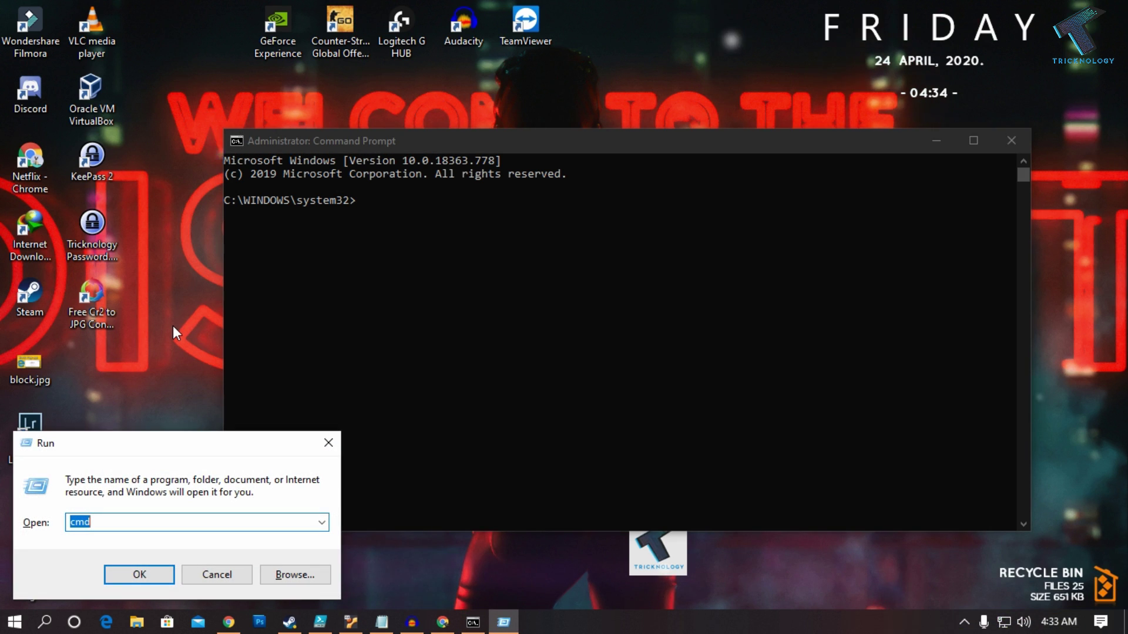
drag(137, 444, 329, 306)
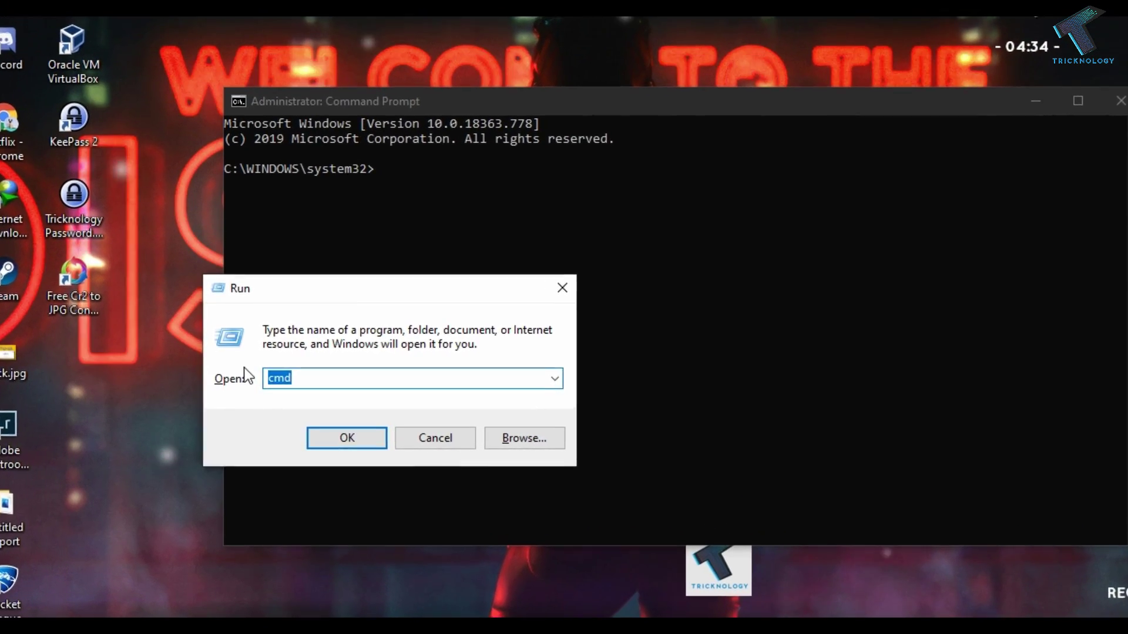
text(cmd)
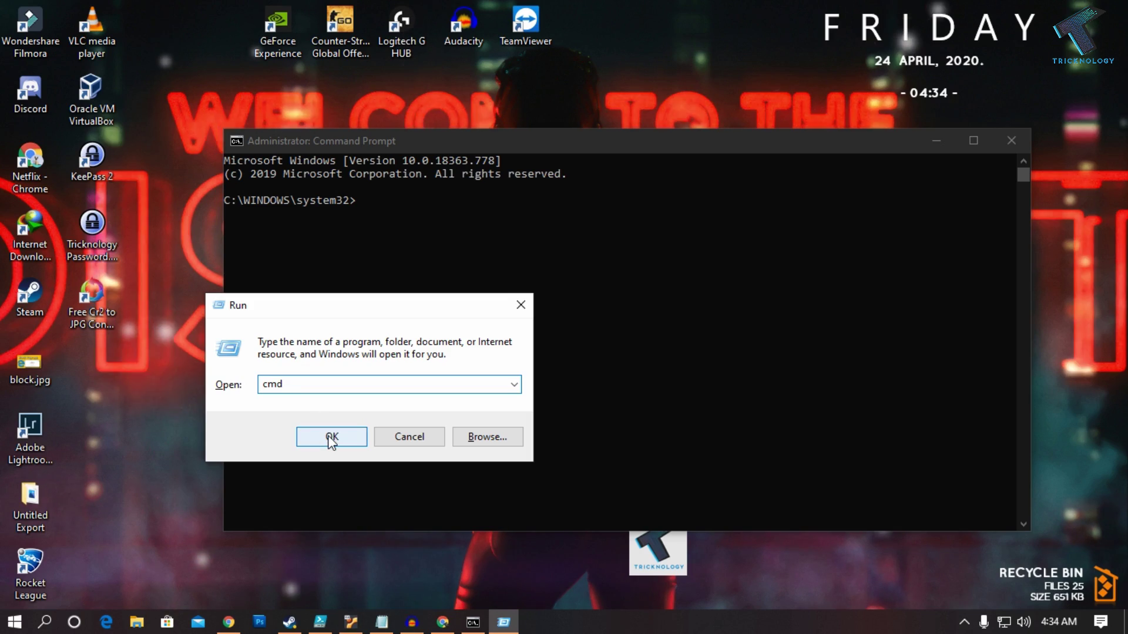
click(328, 436)
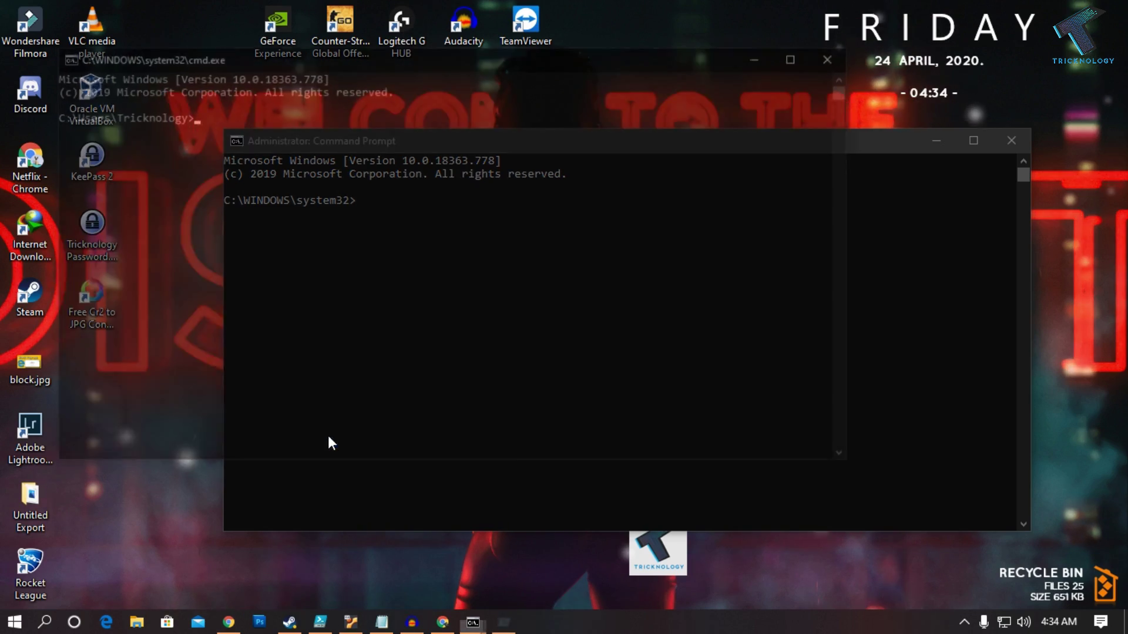
click(837, 56)
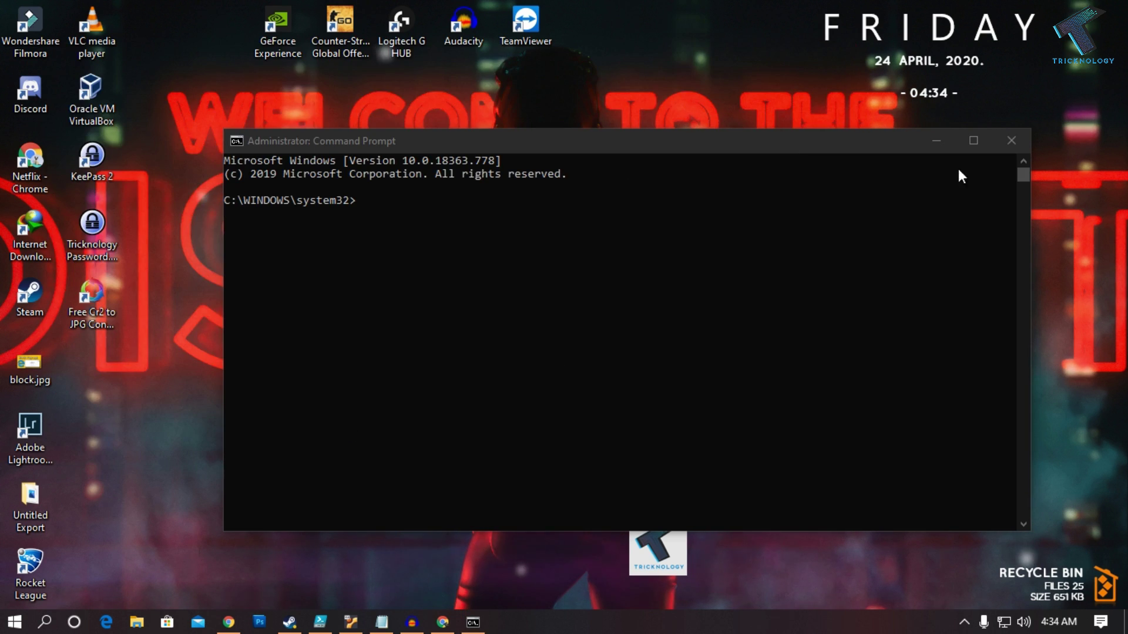
drag(570, 145, 553, 137)
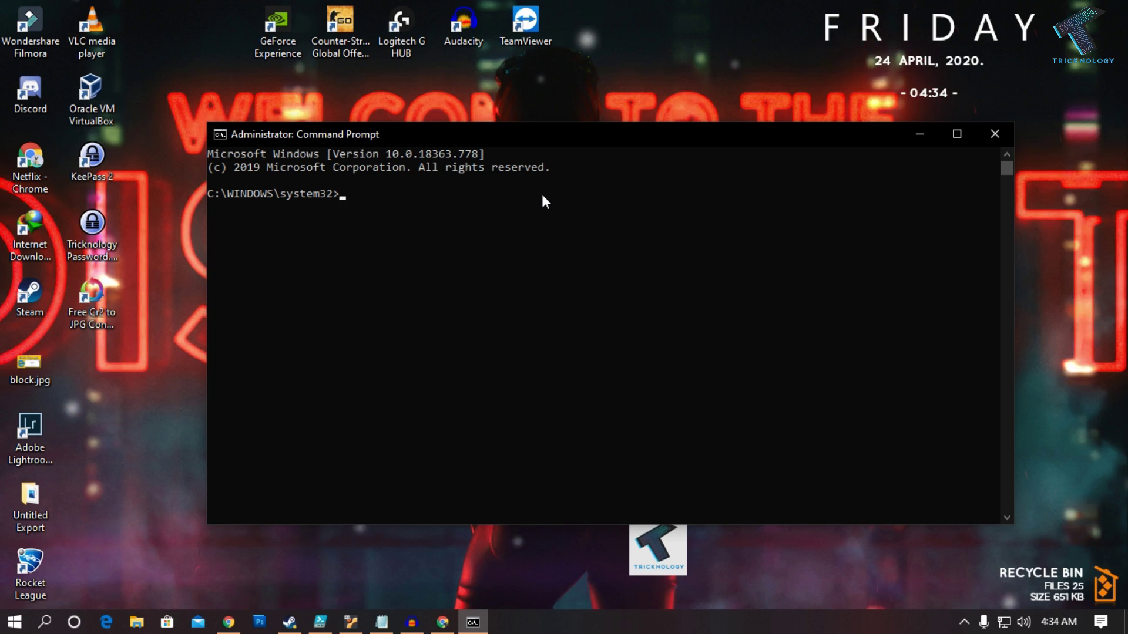
text(F)
text(s)
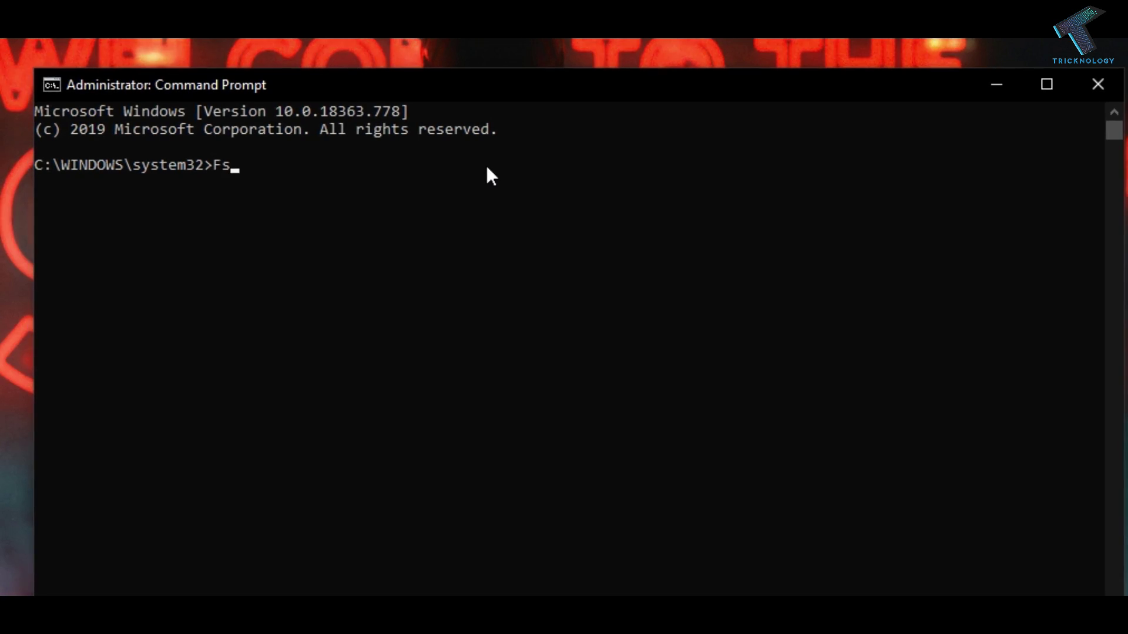
text(uti)
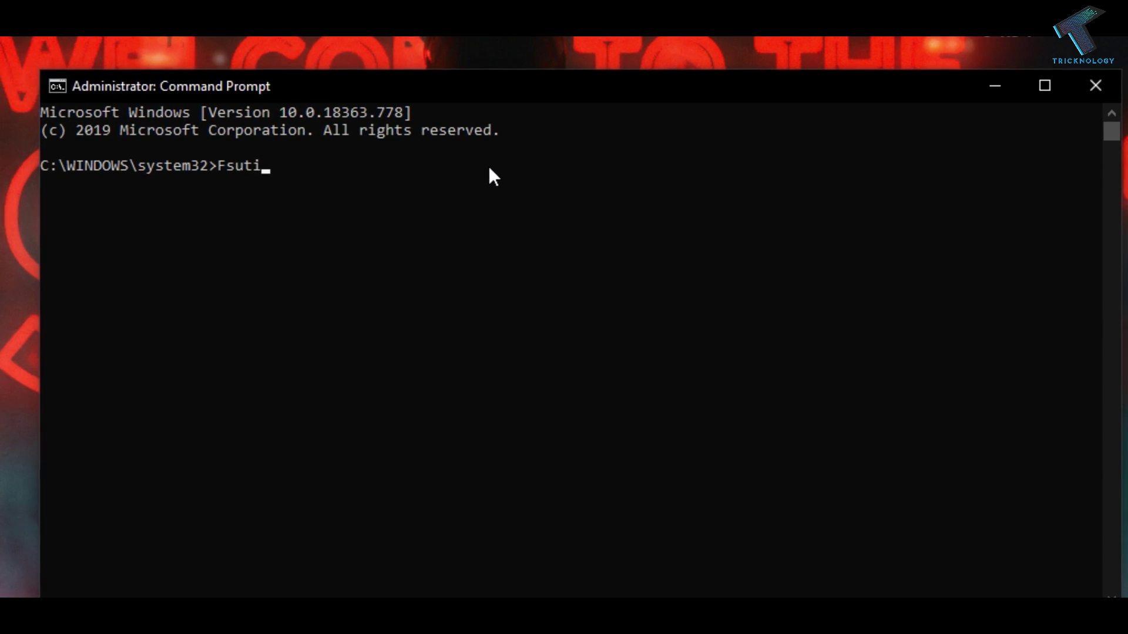
text(l behavior)
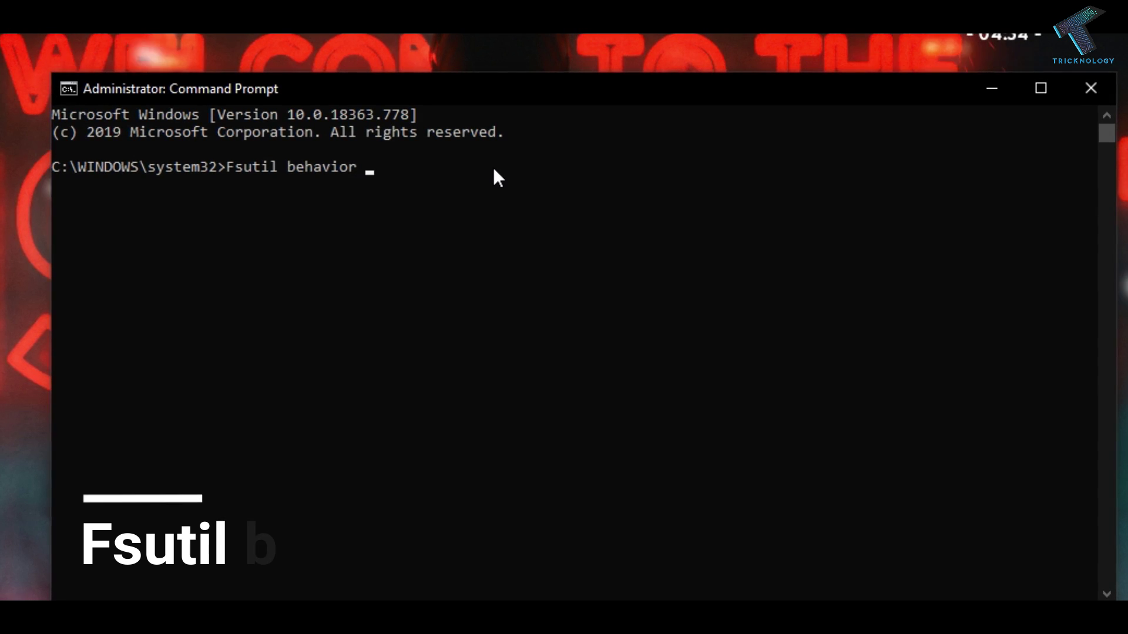
text( rq)
Run 'fsutil behavior query memoryusage', fixing typos in the command first
key(BackSpace)
key(BackSpace)
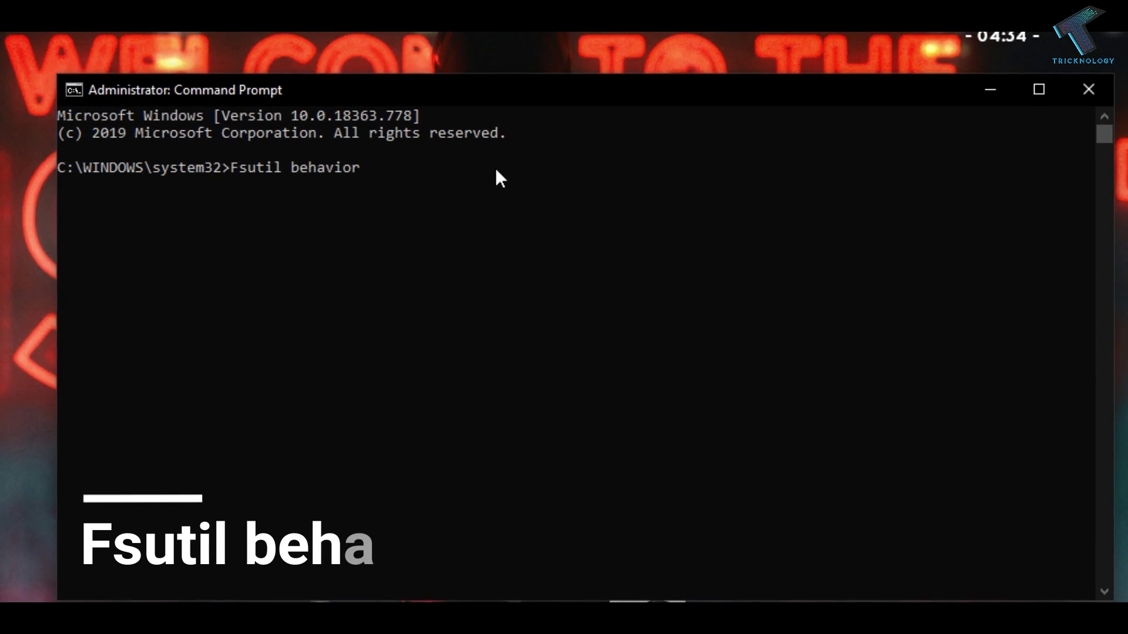
text(qur)
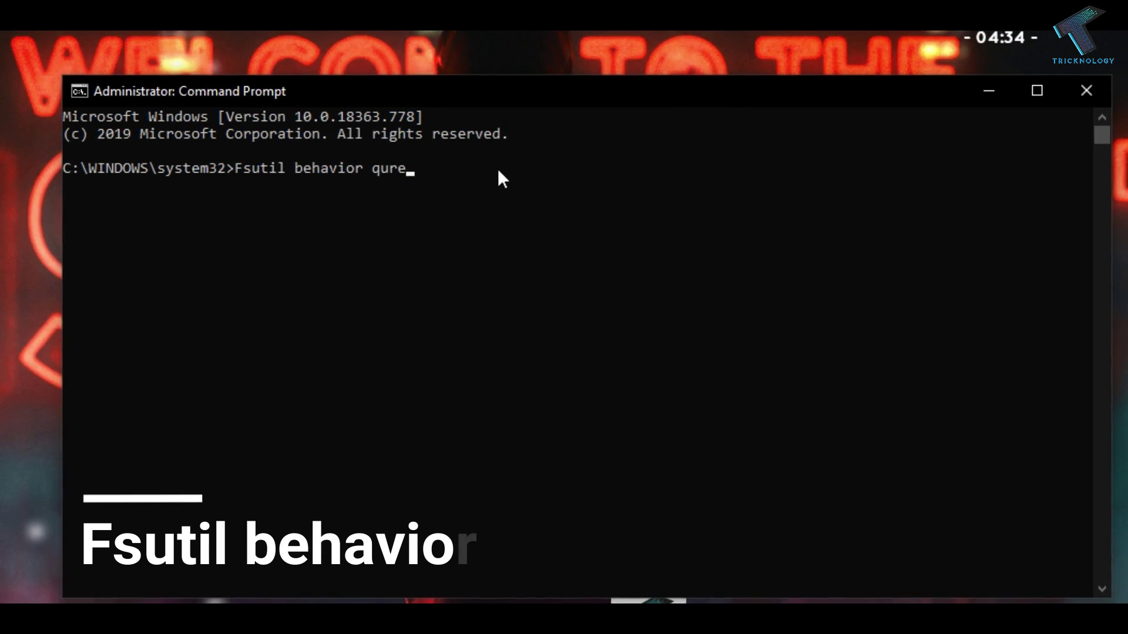
key(BackSpace)
text(ery)
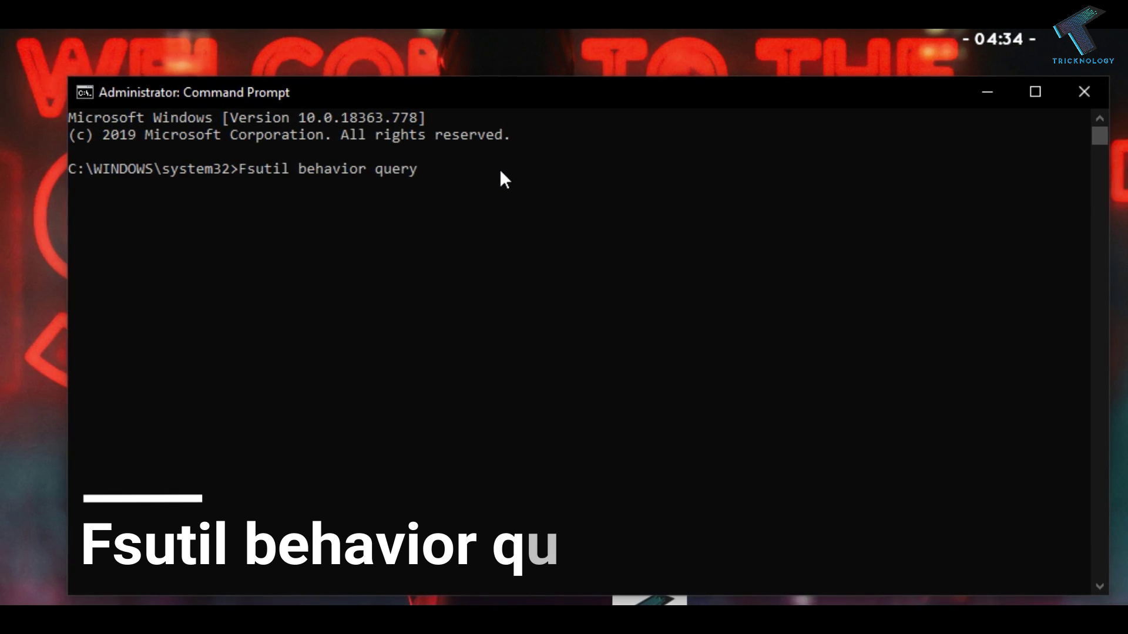
text( memoryus)
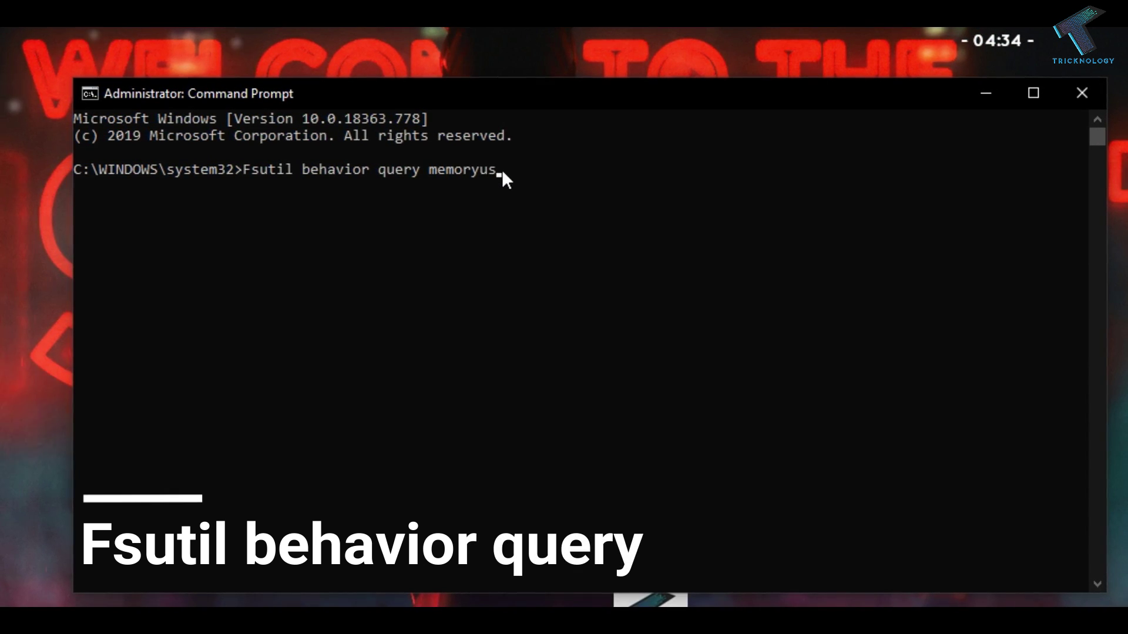
text(age)
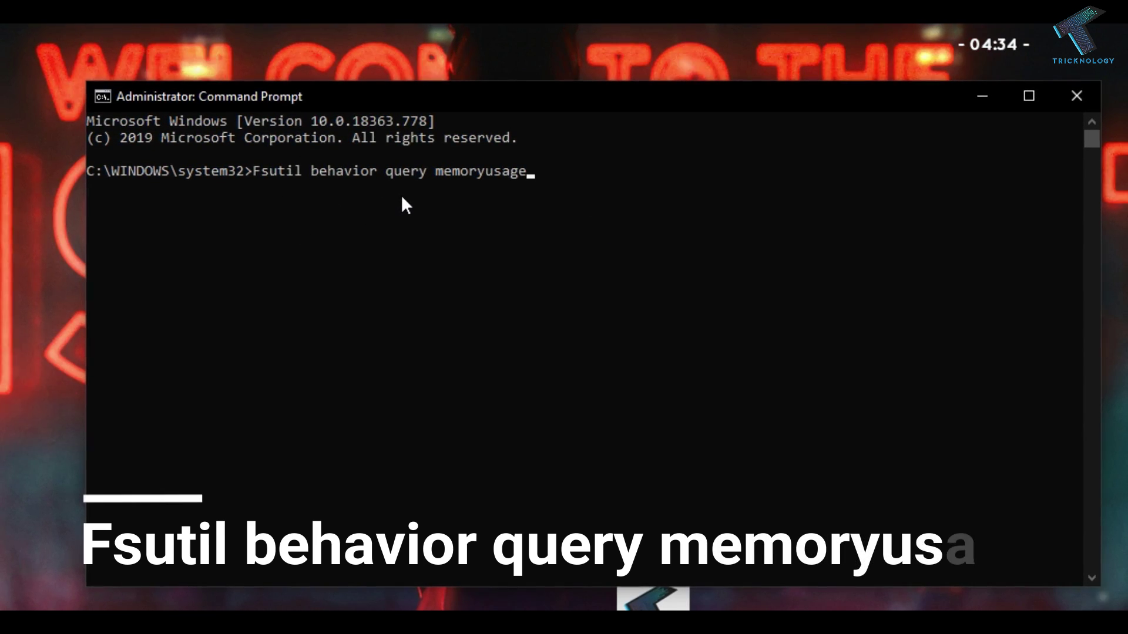
key(Return)
Highlight the MemoryUsage = 1 result and its value, then clear the selection
drag(220, 188, 101, 192)
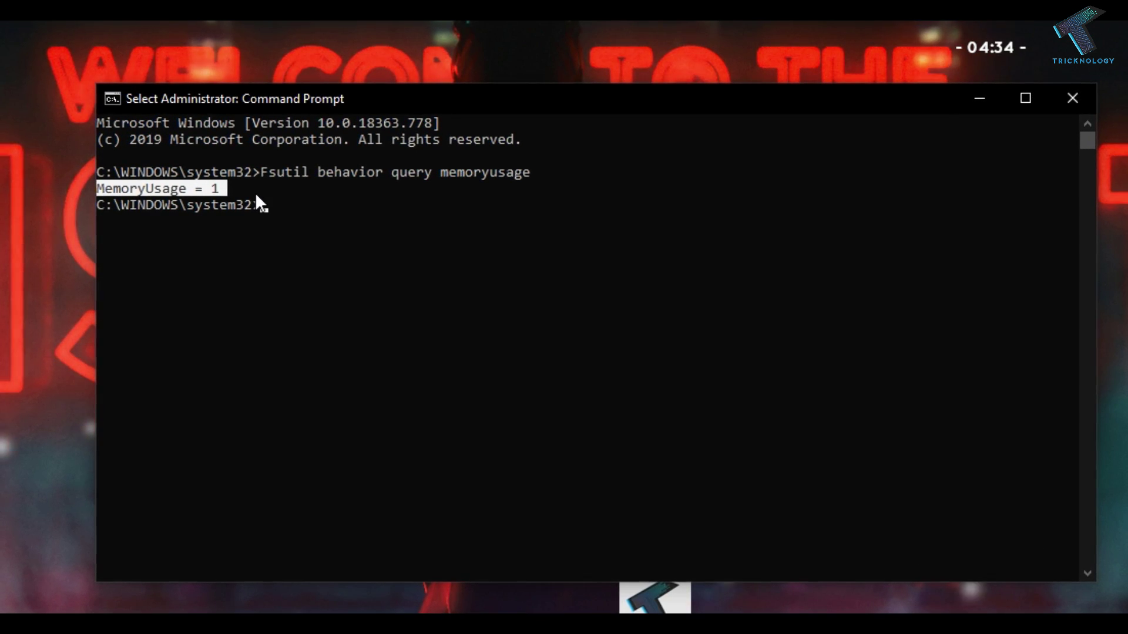
drag(221, 188, 213, 189)
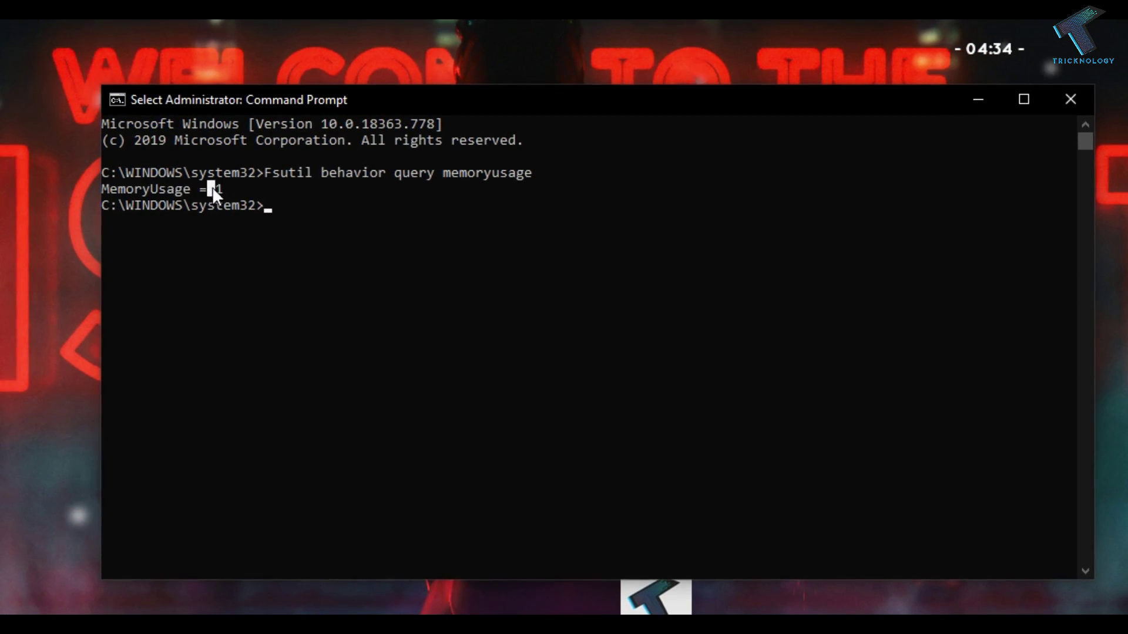
click(292, 210)
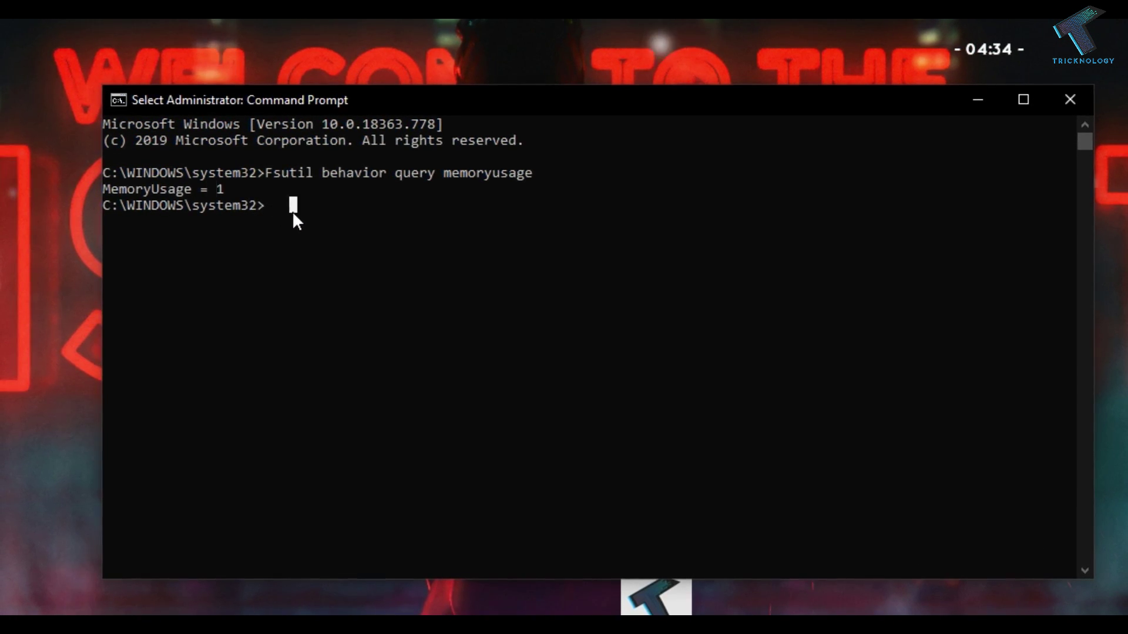
click(338, 226)
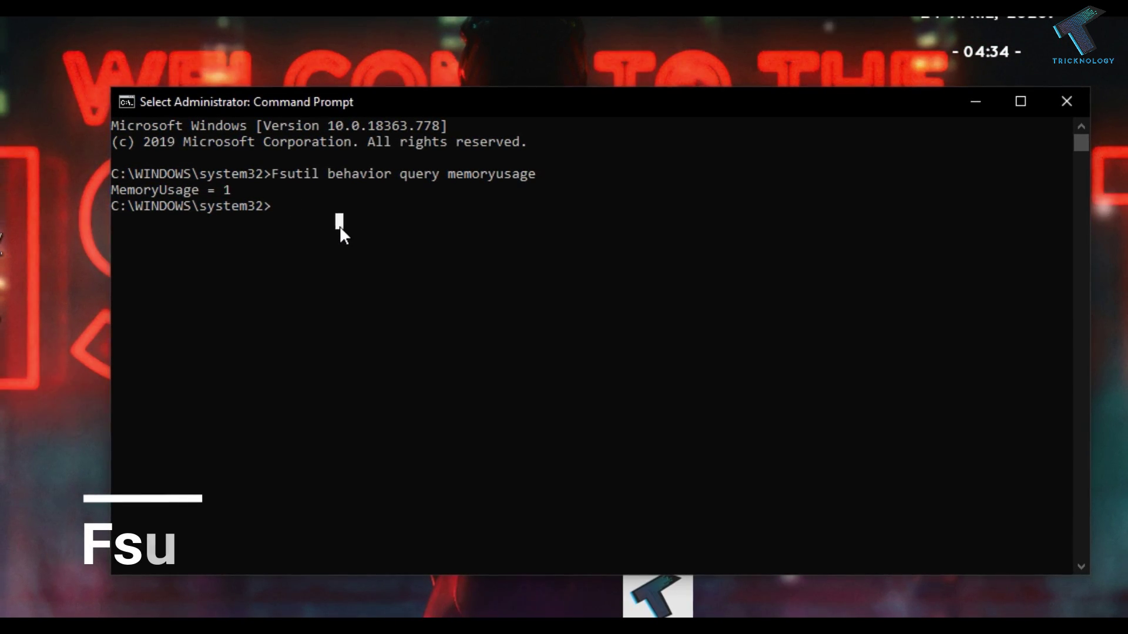
text(Fsutl)
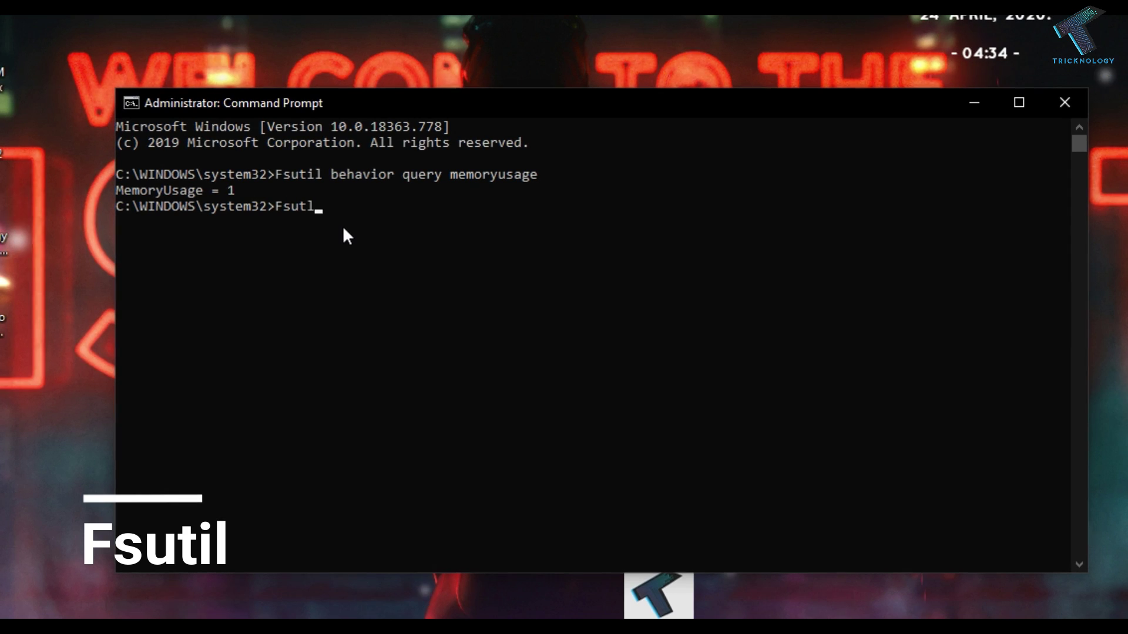
key(BackSpace)
text(il b)
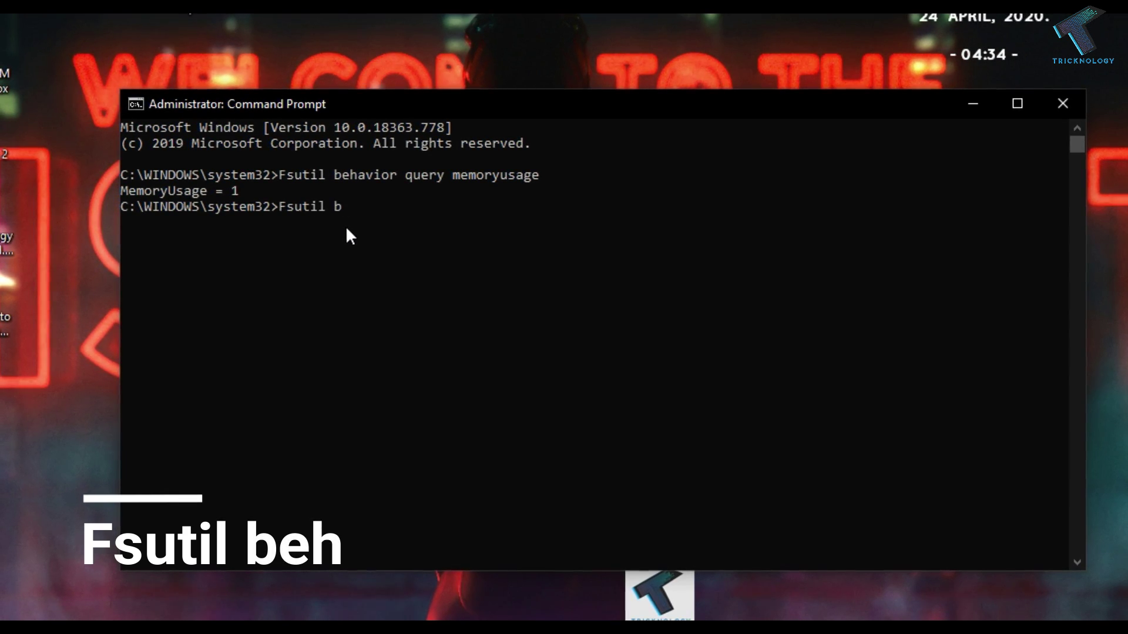
text(ehaviour set memoryusage 2)
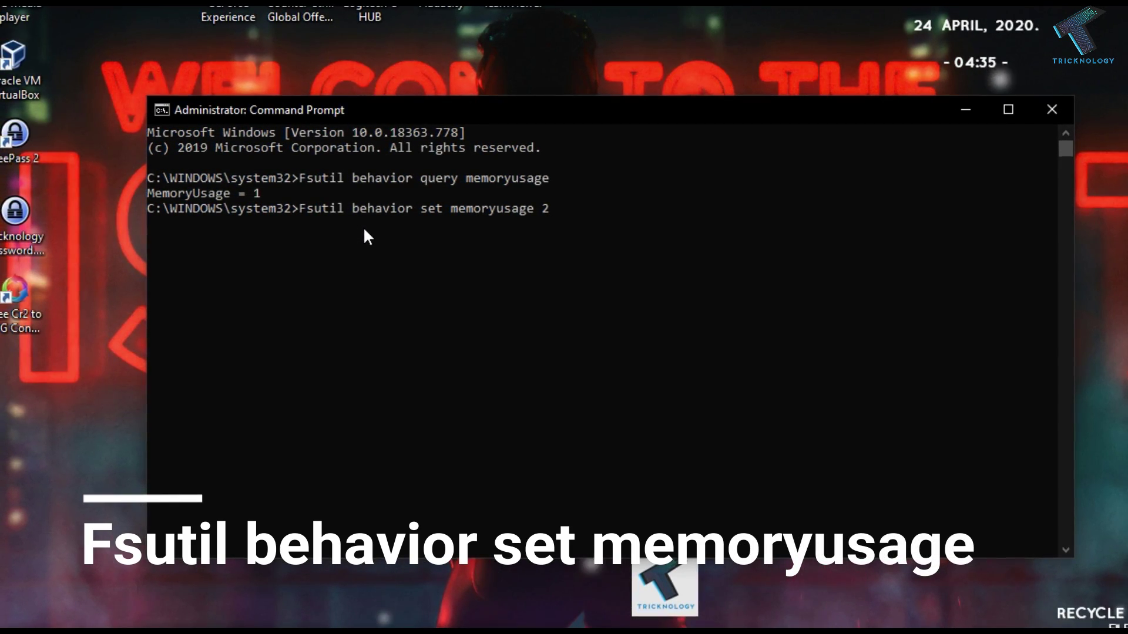
Run 'fsutil behavior set memoryusage 2' and highlight the MemoryUsage = 2 output
key(Return)
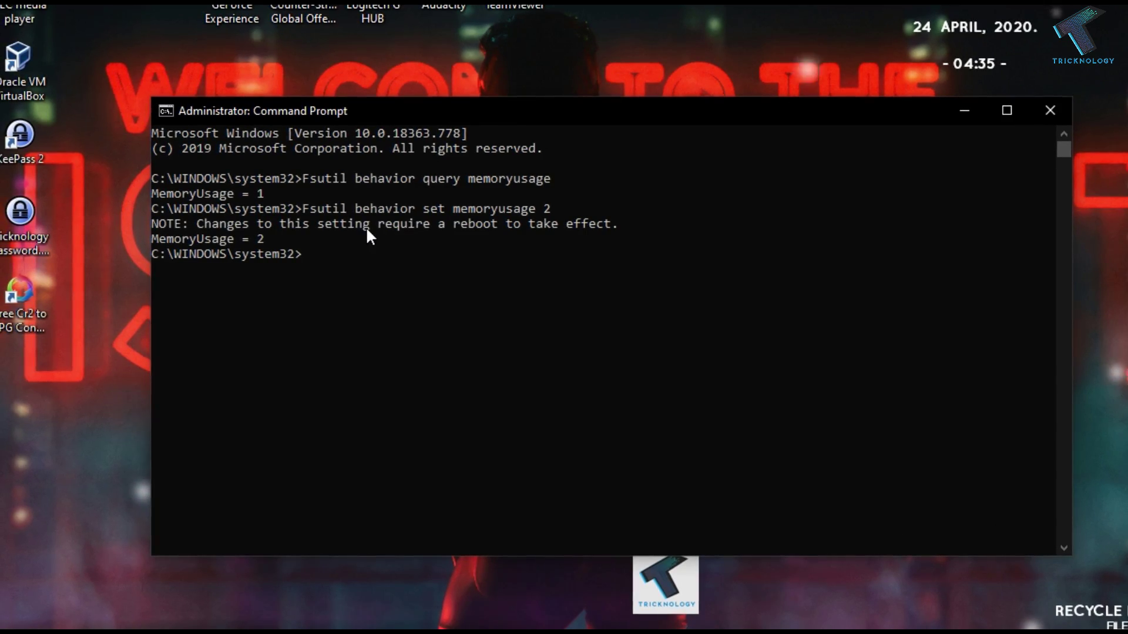
drag(159, 242, 270, 238)
click(363, 255)
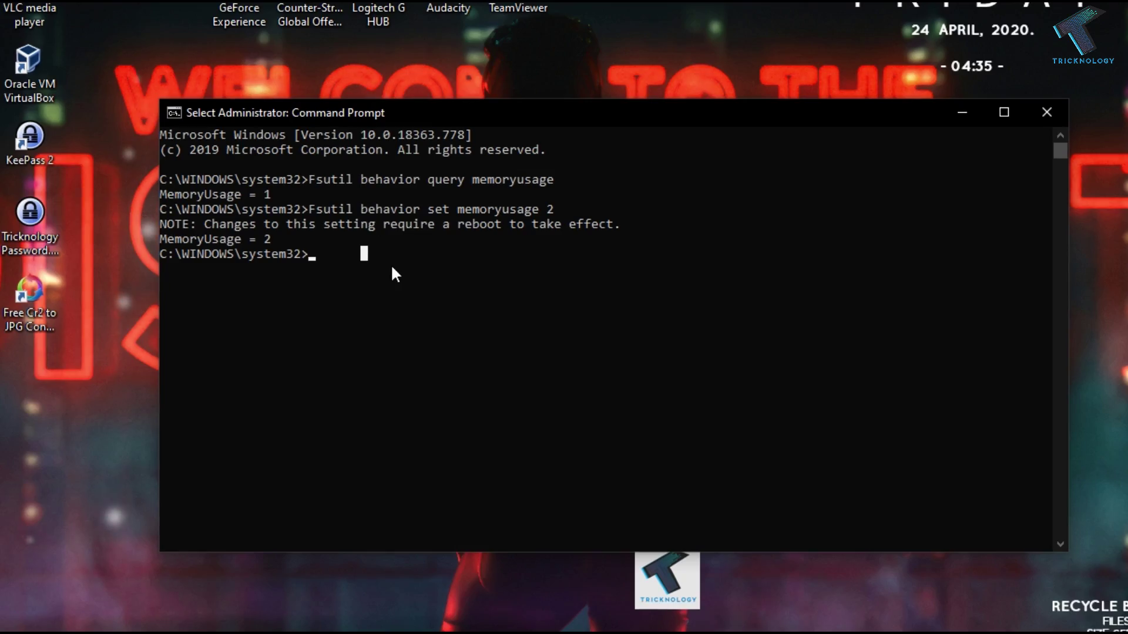
Rerun the memoryusage query and highlight the confirmed MemoryUsage = 2 result
key(Up)
key(Up)
key(Return)
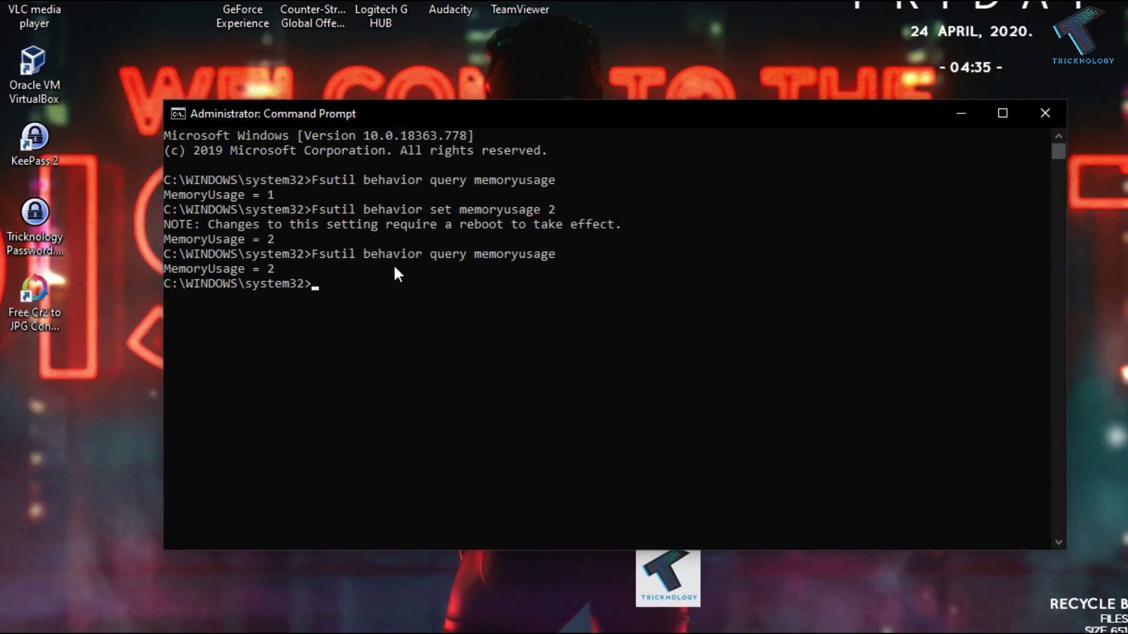
drag(282, 269, 170, 269)
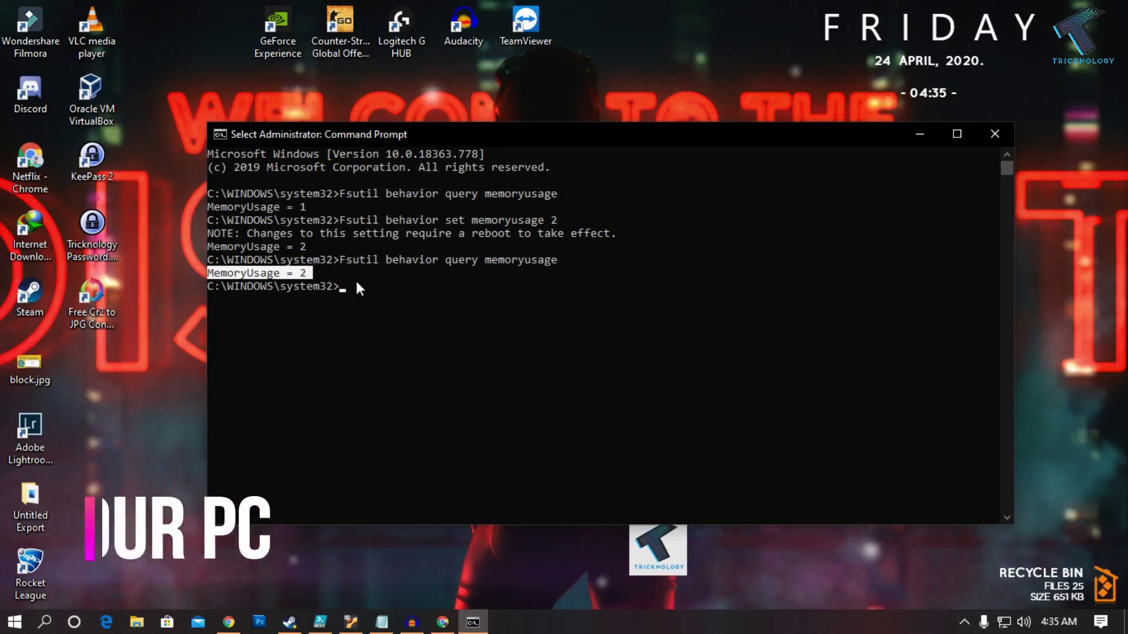
click(340, 283)
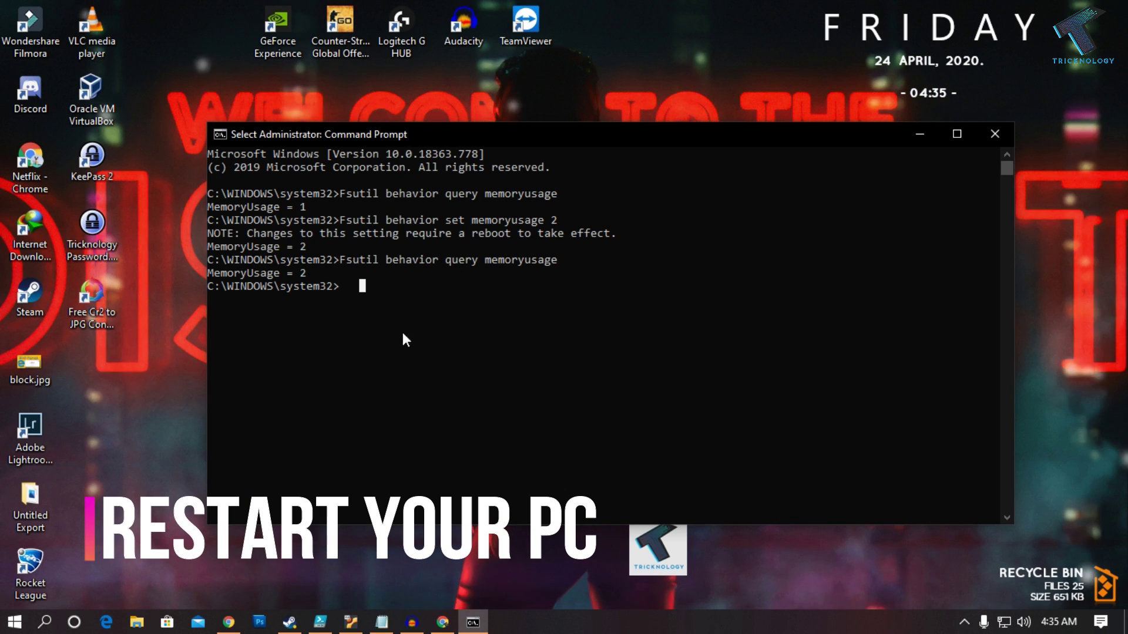
Open the Start menu over Command Prompt to reach the power options
click(15, 622)
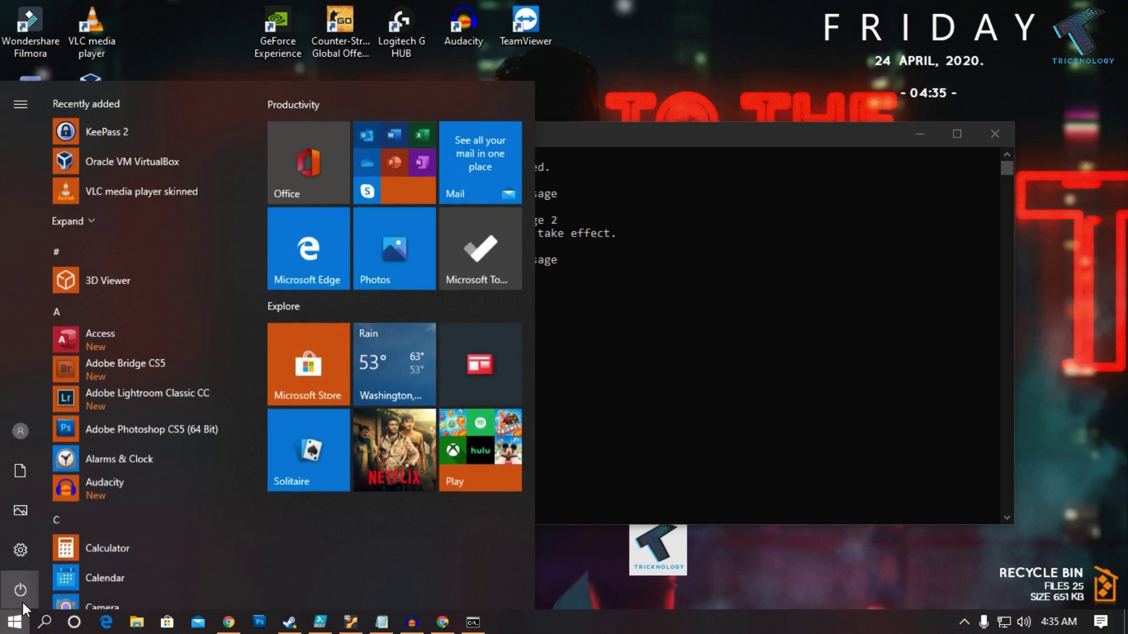